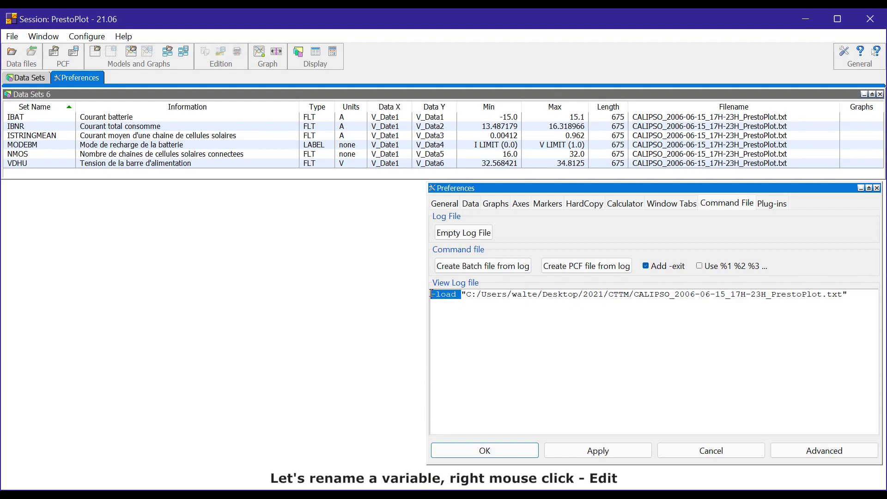
Rename the IBNR data set to ISAT, close its editor, and highlight the renamedata command in the log.
{"action": "right_click", "coordinate": [119, 127]}
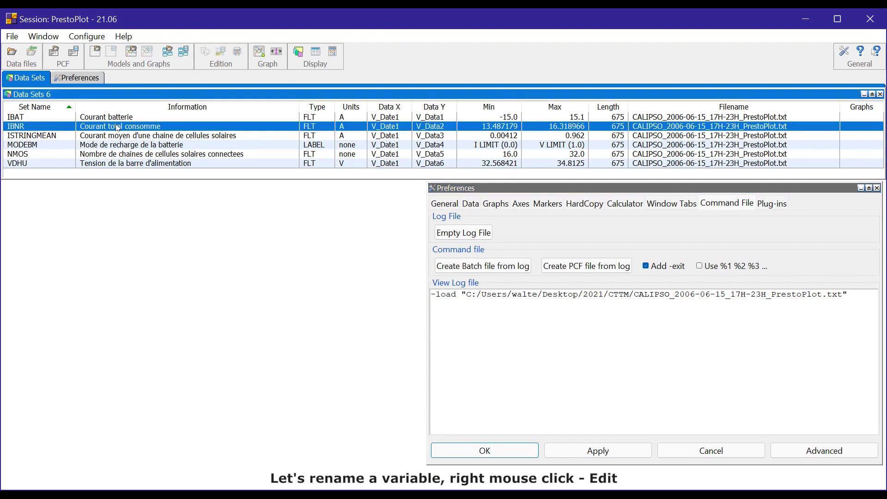
{"action": "left_click", "coordinate": [132, 145]}
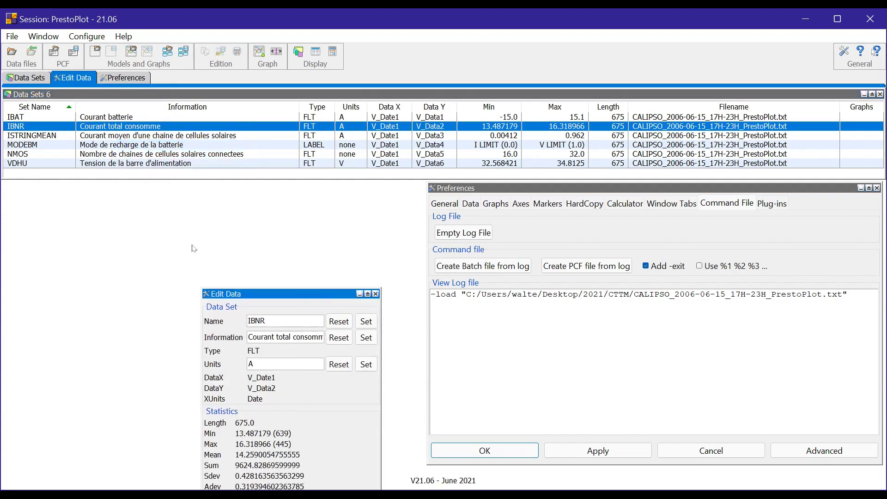
{"action": "left_click_drag", "start_coordinate": [223, 294], "coordinate": [133, 203]}
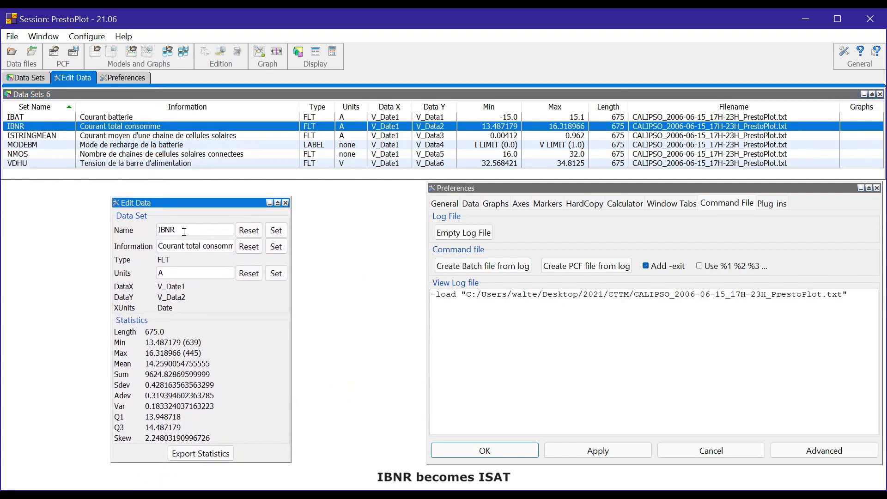
{"action": "double_click", "coordinate": [184, 232]}
{"action": "type", "text": "ISAT"}
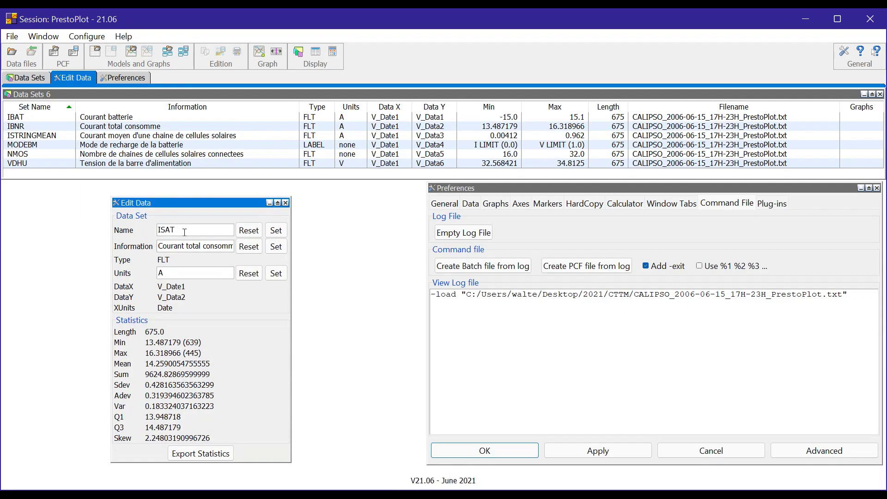
{"action": "left_click", "coordinate": [276, 230]}
{"action": "left_click", "coordinate": [285, 203]}
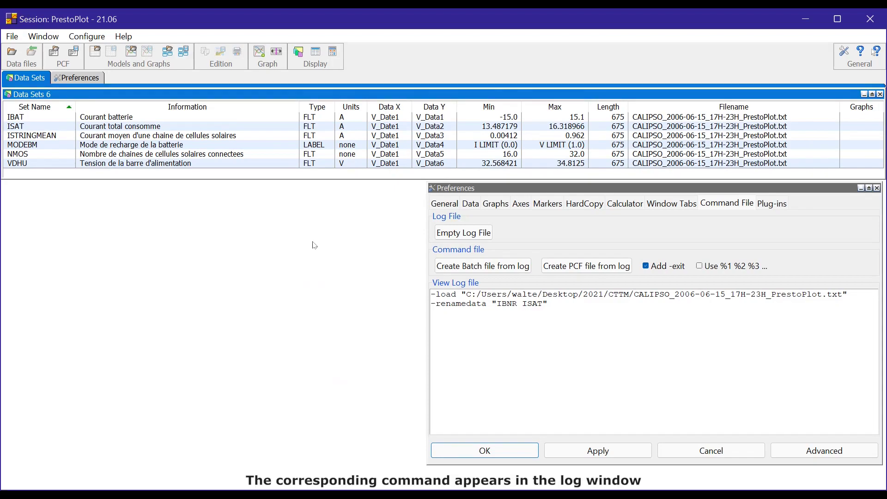
{"action": "left_click", "coordinate": [437, 302]}
{"action": "left_click_drag", "start_coordinate": [487, 304], "coordinate": [431, 304]}
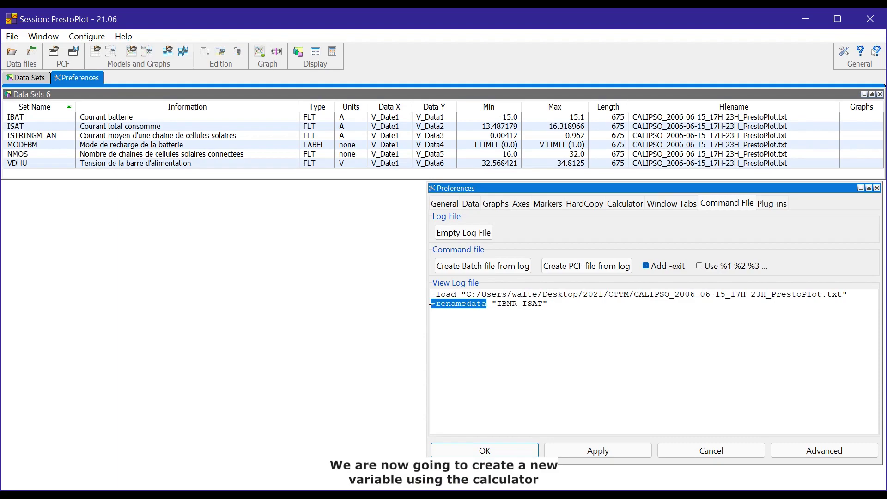
Define a new calculator data set named PSAT with units W.
{"action": "left_click", "coordinate": [335, 54]}
{"action": "left_click_drag", "start_coordinate": [358, 303], "coordinate": [228, 278]}
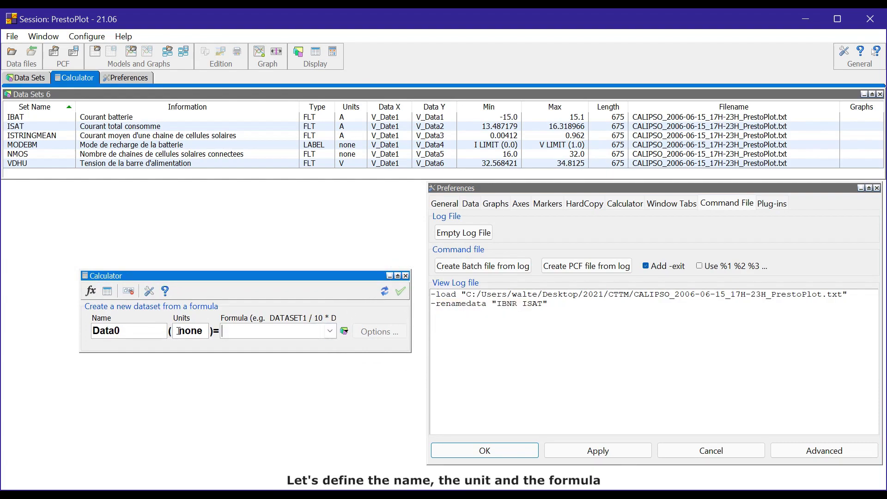
{"action": "double_click", "coordinate": [147, 332]}
{"action": "type", "text": "PSAT"}
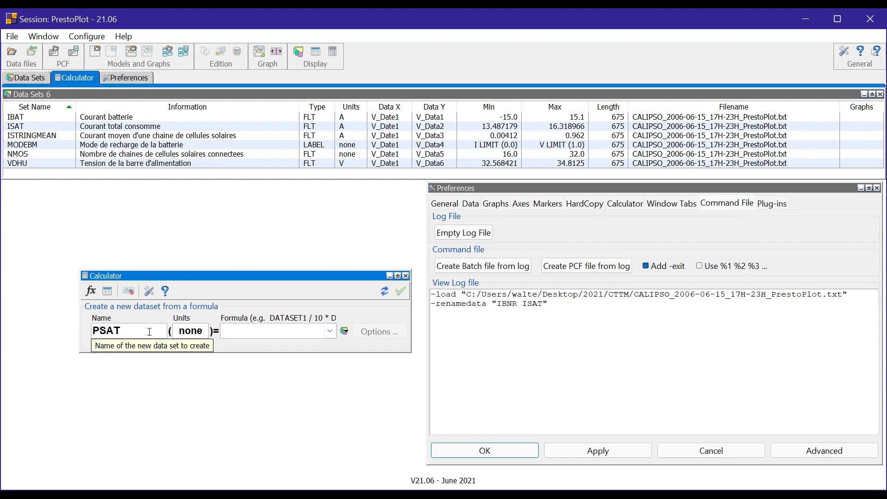
{"action": "double_click", "coordinate": [189, 324]}
{"action": "type", "text": "W"}
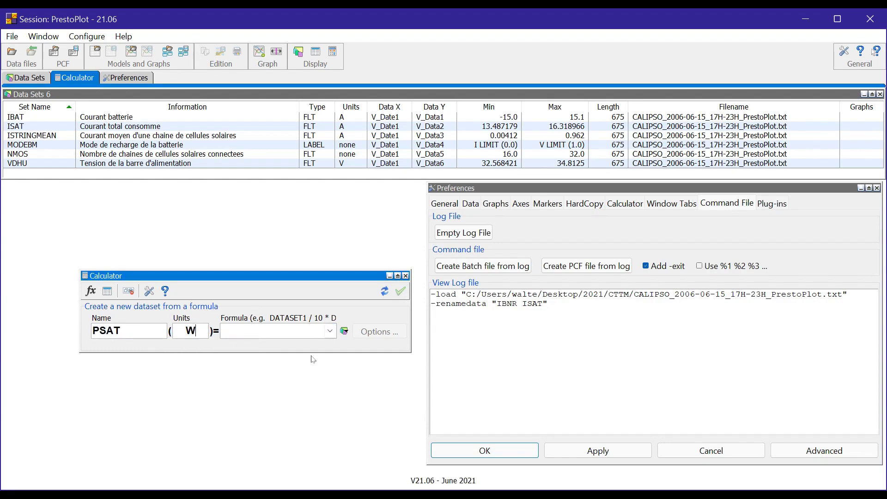
Create PSAT from the formula ISAT * VDHU, close the calculator, and highlight the calc command in the log.
{"action": "left_click", "coordinate": [345, 331]}
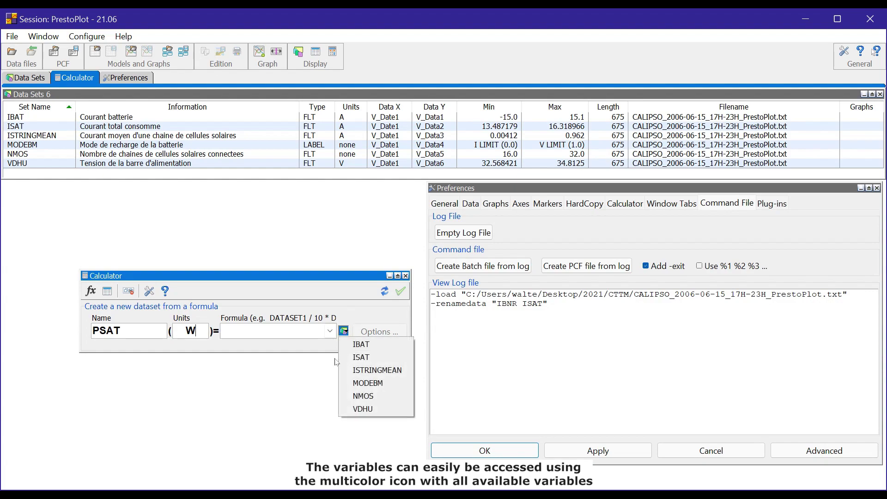
{"action": "left_click", "coordinate": [363, 359]}
{"action": "type", "text": "*"}
{"action": "left_click", "coordinate": [345, 331]}
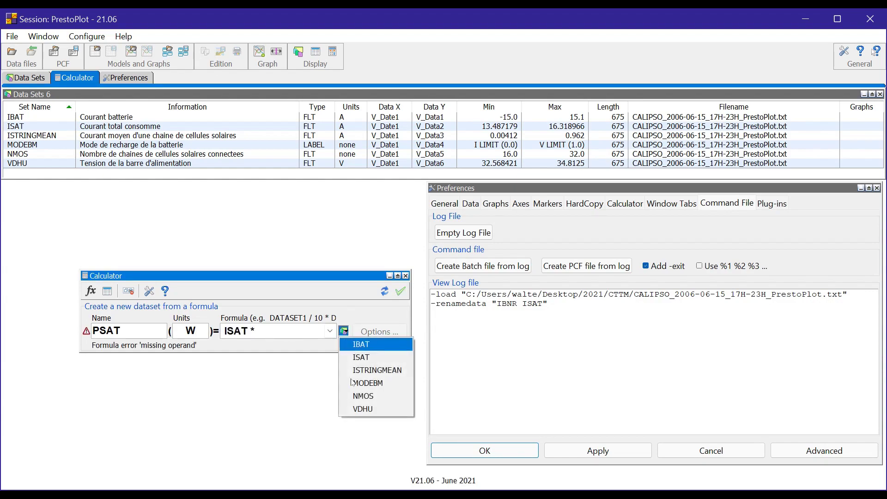
{"action": "left_click", "coordinate": [364, 409]}
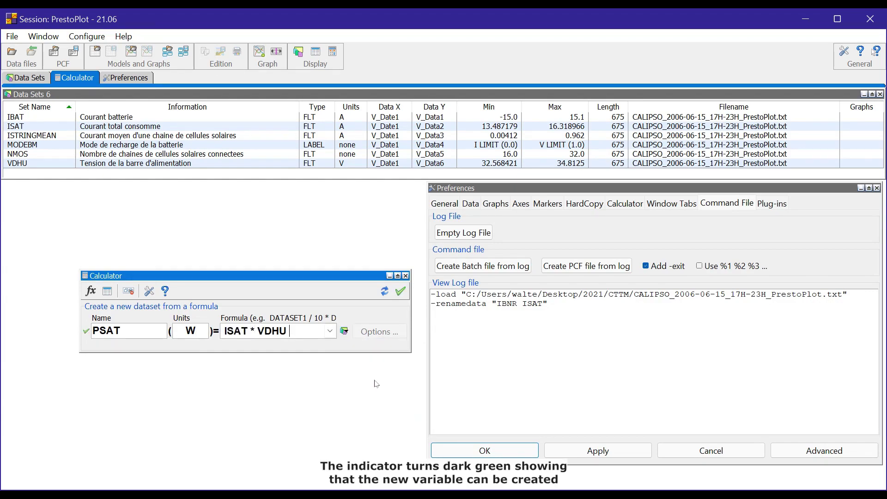
{"action": "left_click", "coordinate": [400, 294]}
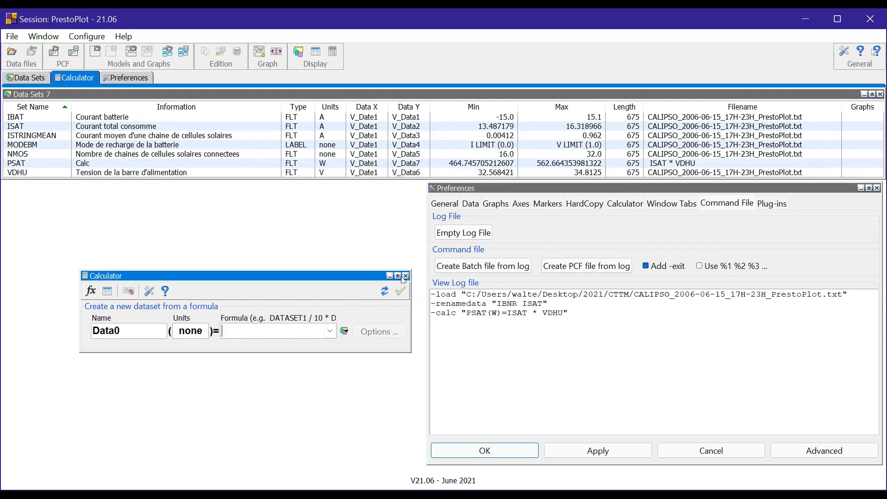
{"action": "left_click", "coordinate": [405, 276]}
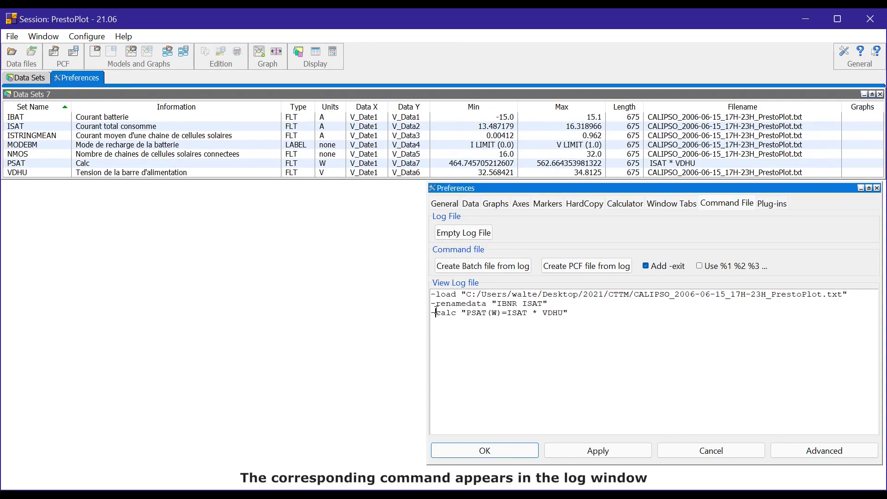
{"action": "left_click_drag", "start_coordinate": [453, 314], "coordinate": [432, 312]}
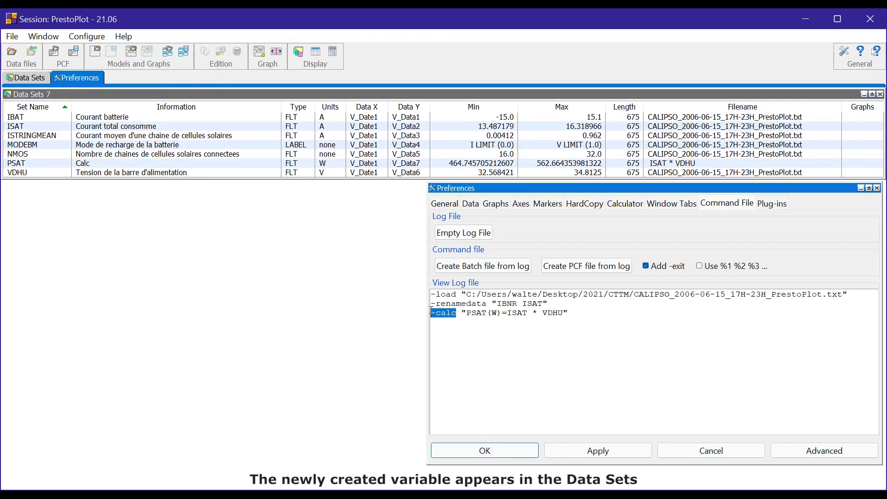
Create a new graph from the PSAT and VDHU data sets, move it clear of the log, and highlight the newgraph command.
{"action": "left_click", "coordinate": [131, 165]}
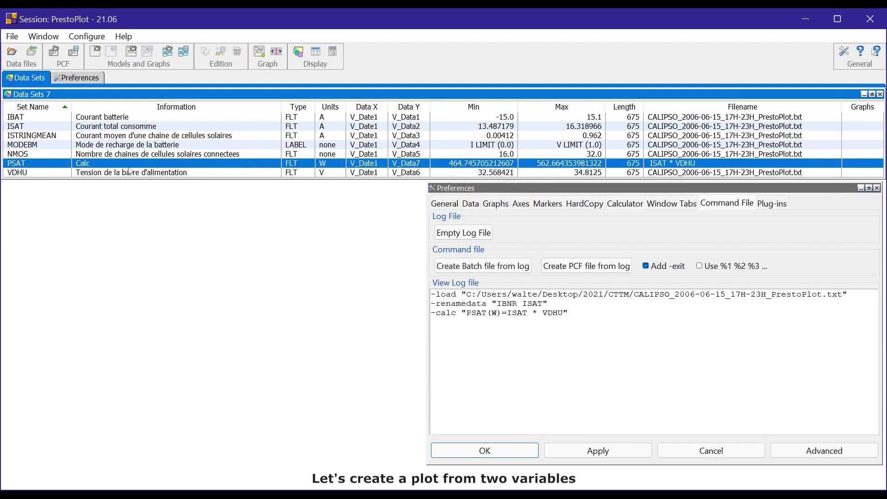
{"action": "left_click", "coordinate": [131, 175], "text": "ctrl"}
{"action": "right_click", "coordinate": [130, 172]}
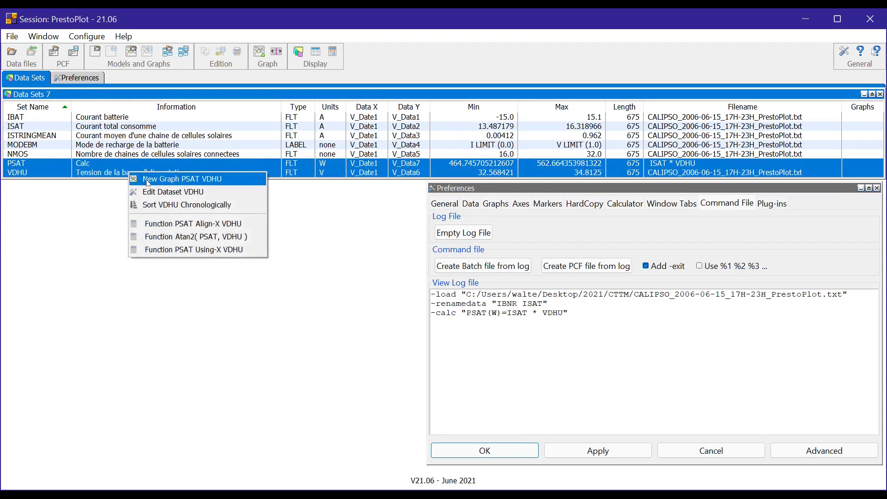
{"action": "left_click", "coordinate": [148, 181]}
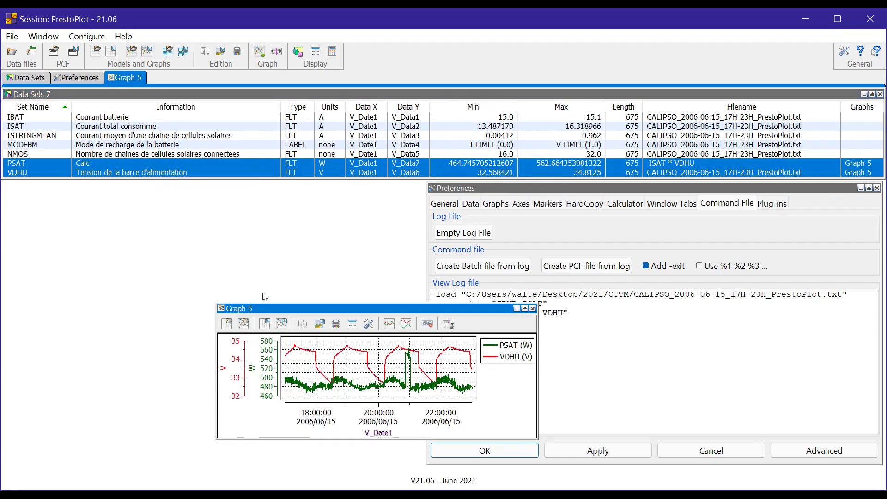
{"action": "left_click_drag", "start_coordinate": [268, 310], "coordinate": [93, 234]}
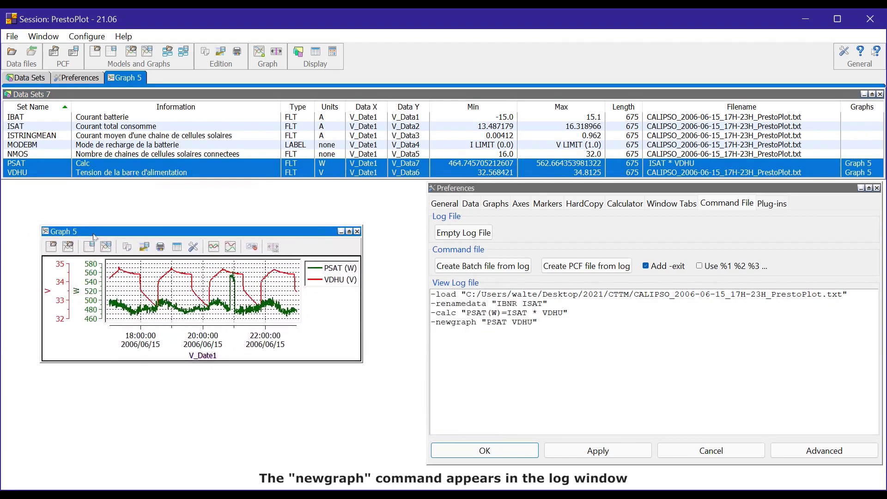
{"action": "left_click", "coordinate": [456, 335]}
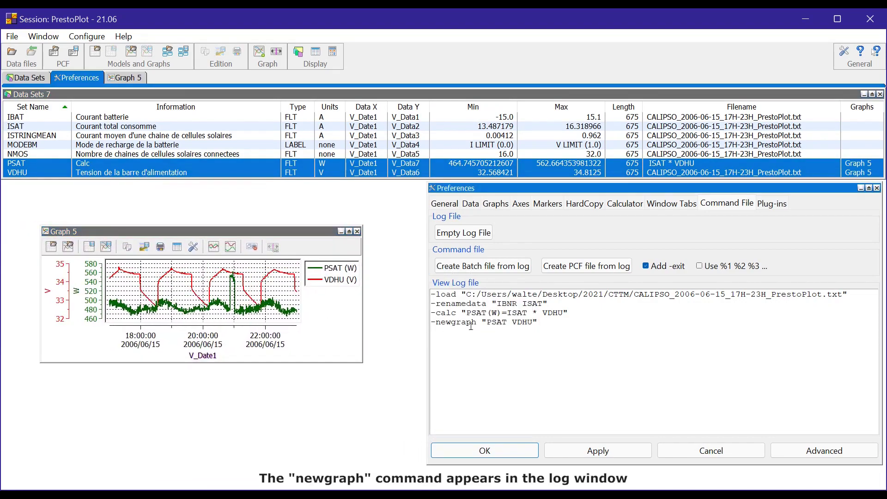
{"action": "left_click_drag", "start_coordinate": [476, 323], "coordinate": [432, 321]}
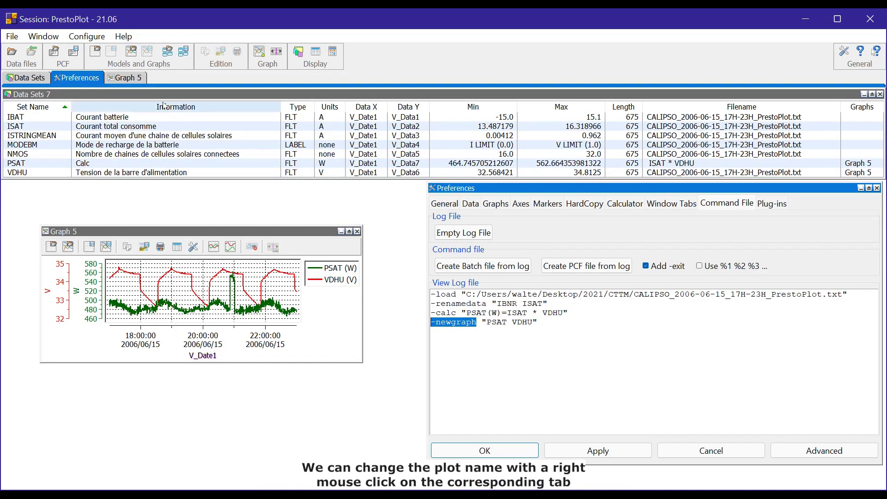
Rename the new graph as PSAT and highlight the renamegraph command in the log.
{"action": "right_click", "coordinate": [134, 80]}
{"action": "left_click_drag", "start_coordinate": [128, 98], "coordinate": [238, 235]}
{"action": "type", "text": "PSAT"}
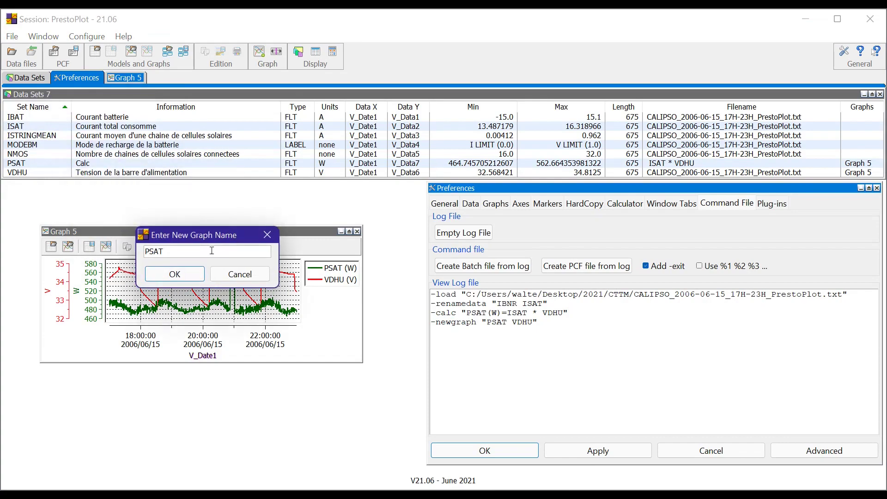
{"action": "left_click", "coordinate": [175, 275]}
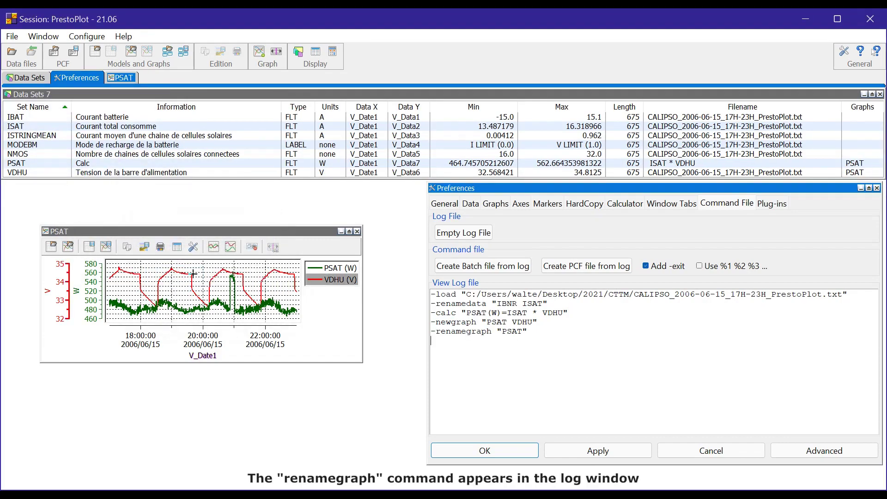
{"action": "left_click_drag", "start_coordinate": [492, 332], "coordinate": [431, 329]}
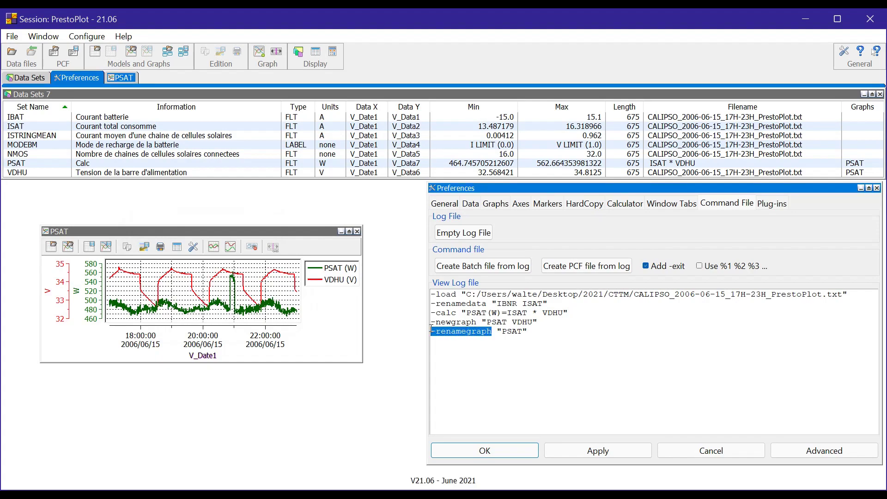
Save the PSAT graph as the PrestoPlot graph file psat in the Graphes folder, and highlight the savegraph command in the log.
{"action": "left_click", "coordinate": [178, 231]}
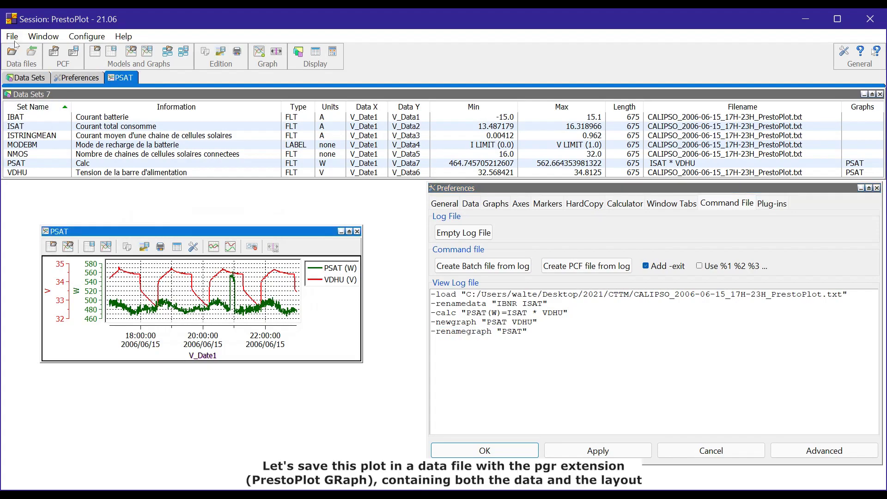
{"action": "left_click", "coordinate": [14, 37]}
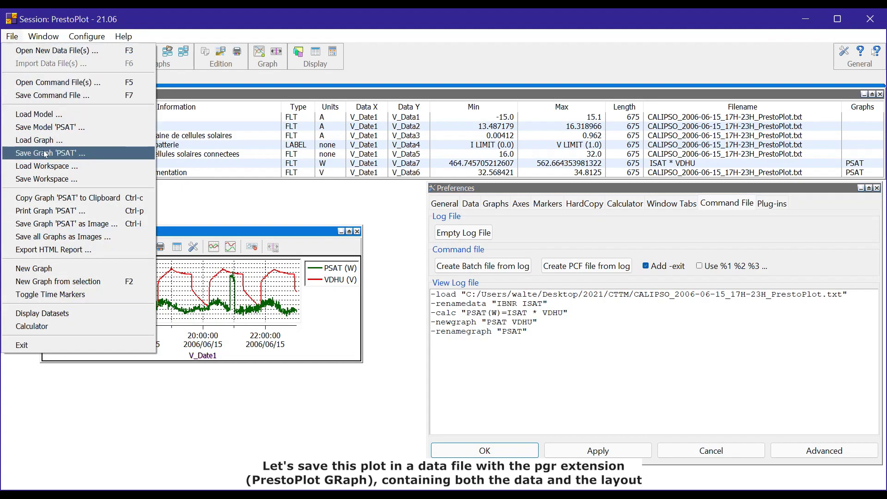
{"action": "left_click", "coordinate": [46, 153]}
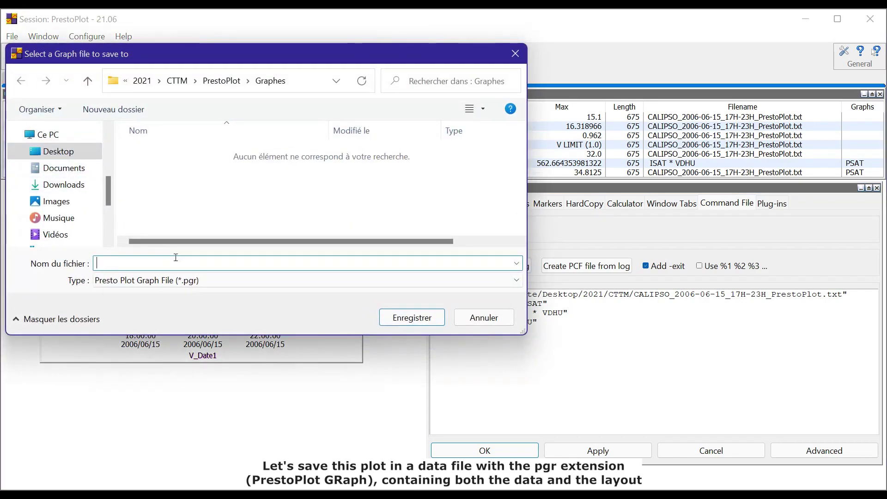
{"action": "type", "text": "psat"}
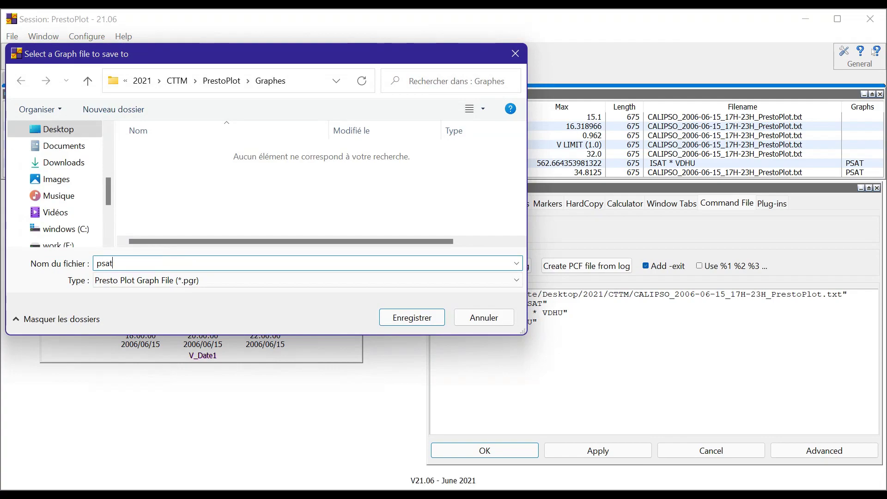
{"action": "left_click", "coordinate": [397, 321]}
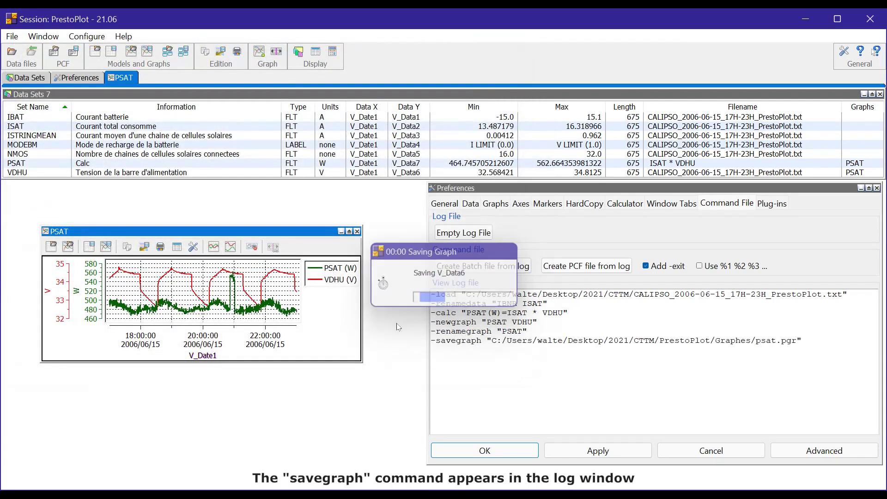
{"action": "left_click", "coordinate": [433, 341]}
{"action": "left_click_drag", "start_coordinate": [482, 341], "coordinate": [439, 342]}
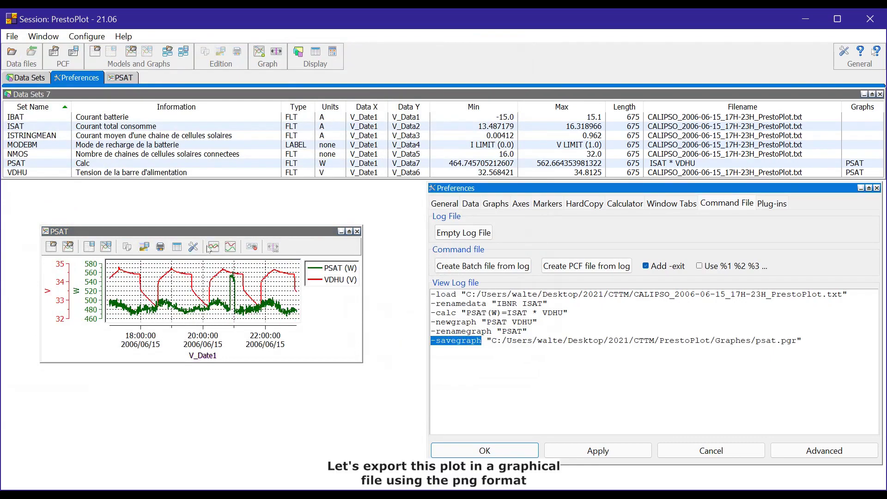
Export the PSAT graph as a PNG image named psat in the Images folder.
{"action": "left_click", "coordinate": [196, 237]}
{"action": "left_click", "coordinate": [146, 248]}
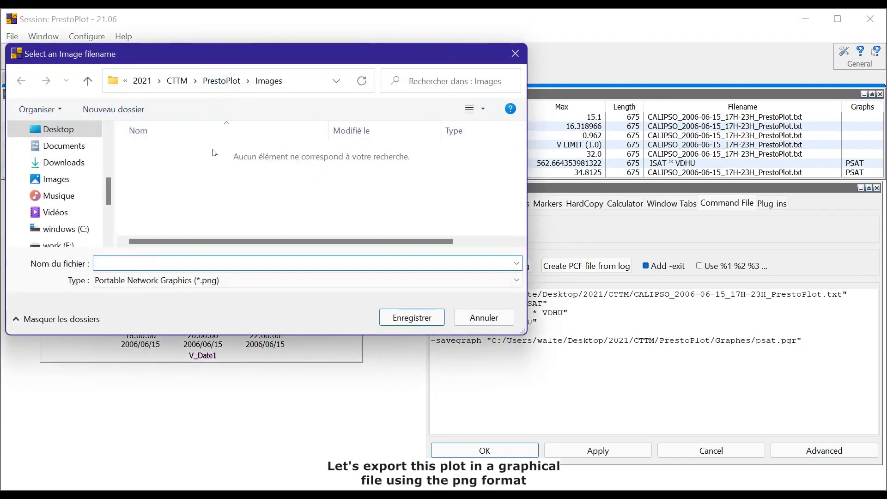
{"action": "type", "text": "psa"}
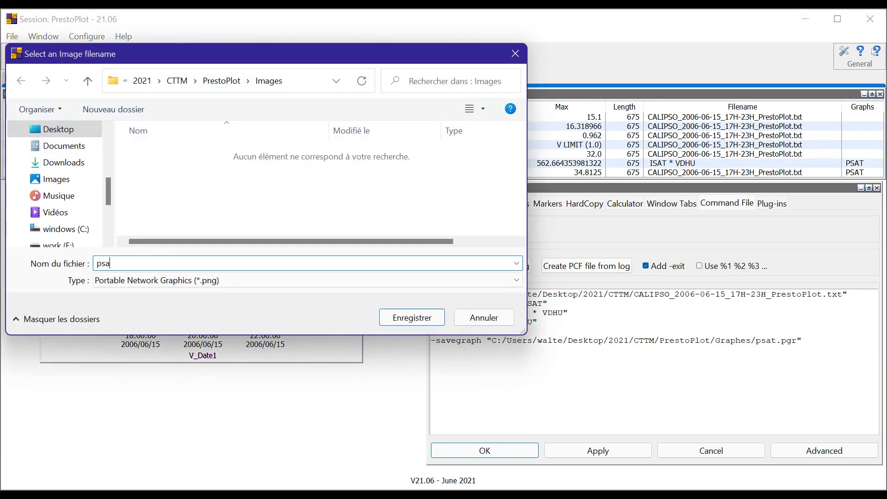
{"action": "type", "text": "t"}
{"action": "key", "text": "Return"}
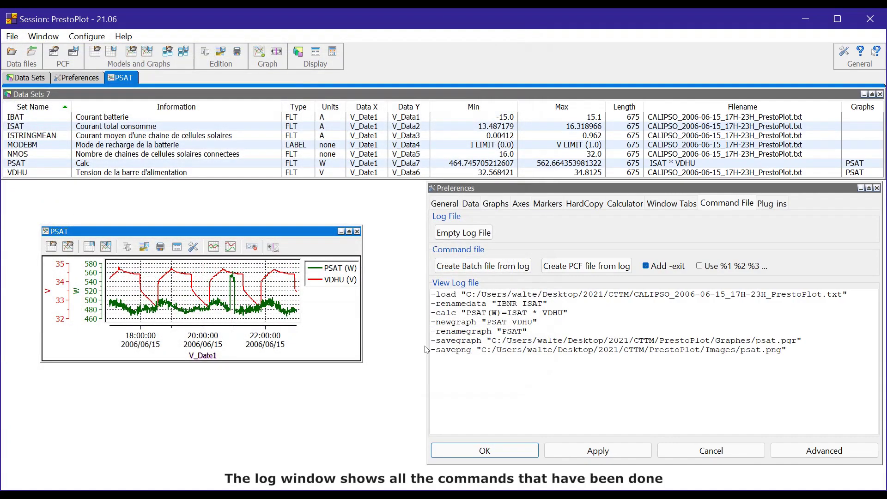
Highlight all the commands in the log and save the log as the PCF file psat_macros in the Macros folder.
{"action": "left_click", "coordinate": [441, 351]}
{"action": "left_click_drag", "start_coordinate": [784, 352], "coordinate": [418, 315]}
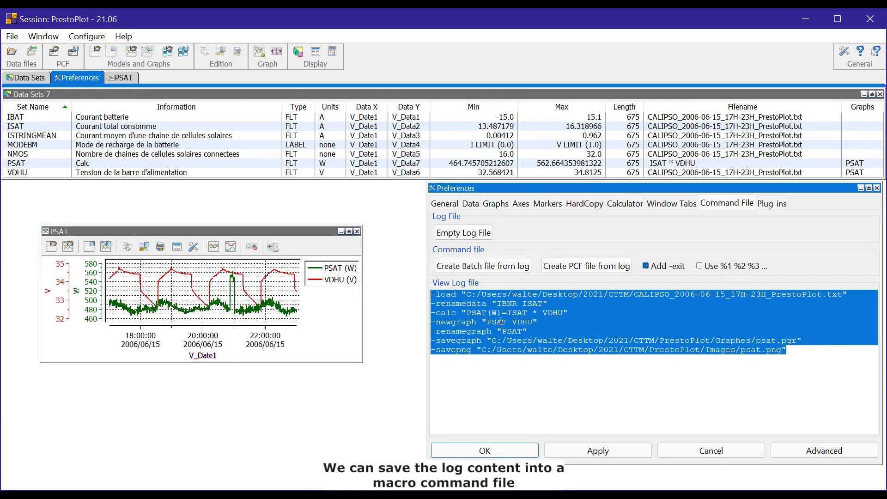
{"action": "left_click", "coordinate": [587, 268]}
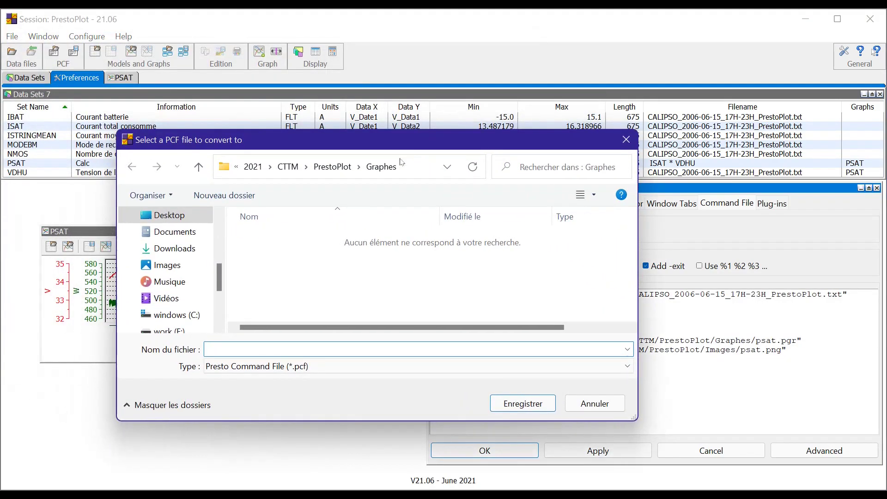
{"action": "left_click", "coordinate": [333, 167]}
{"action": "double_click", "coordinate": [259, 265]}
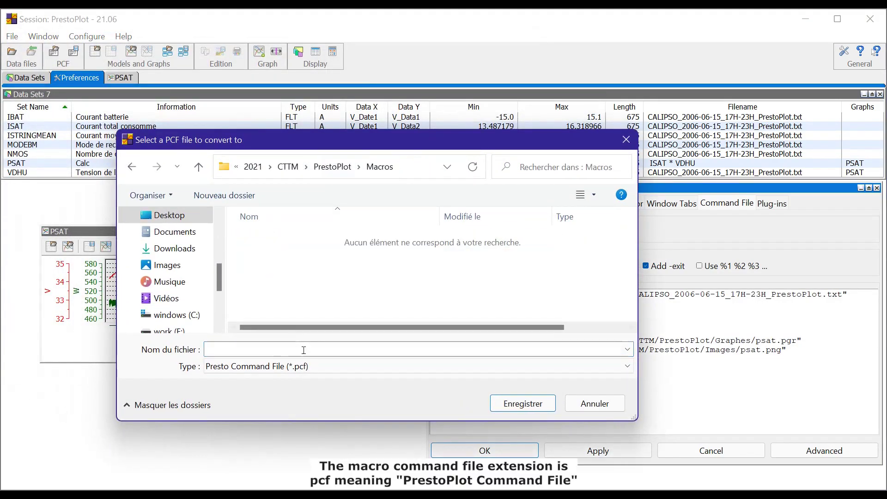
{"action": "left_click", "coordinate": [303, 351]}
{"action": "type", "text": "psat_macros"}
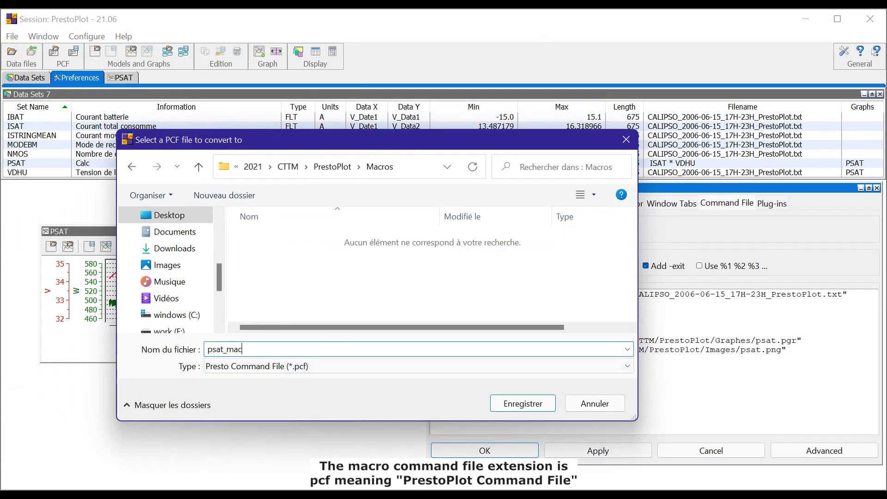
{"action": "left_click", "coordinate": [495, 401]}
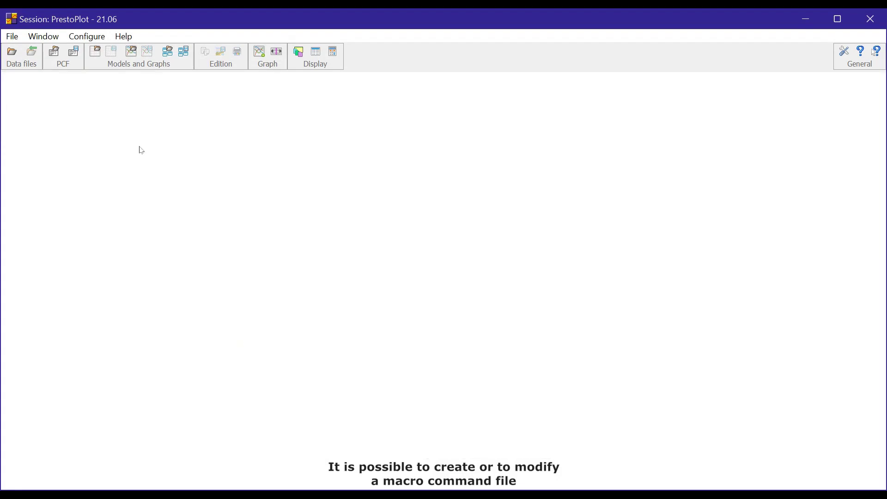
Open the online help, maximise it, and examine the command descriptions in the Command Line Options section.
{"action": "left_click", "coordinate": [129, 38]}
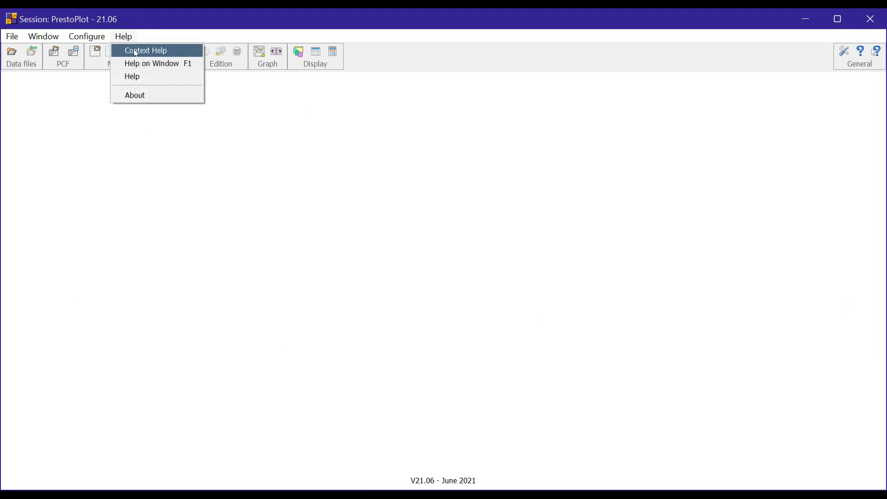
{"action": "left_click", "coordinate": [140, 76]}
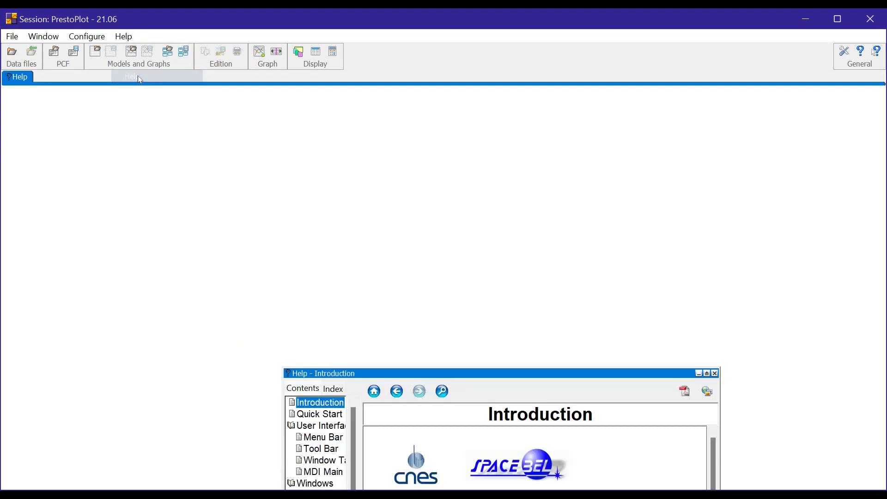
{"action": "double_click", "coordinate": [396, 375]}
{"action": "left_click_drag", "start_coordinate": [189, 267], "coordinate": [188, 375]}
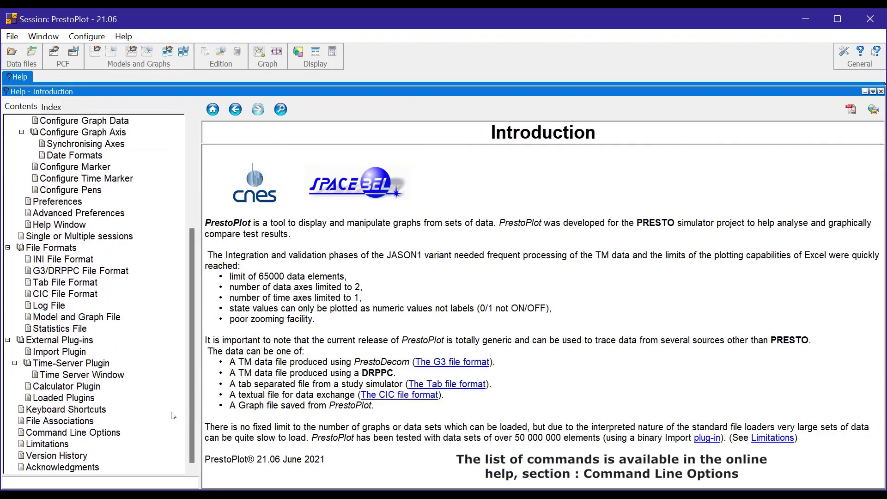
{"action": "left_click", "coordinate": [91, 434]}
{"action": "scroll", "coordinate": [265, 403], "scroll_direction": "down", "scroll_amount": 2}
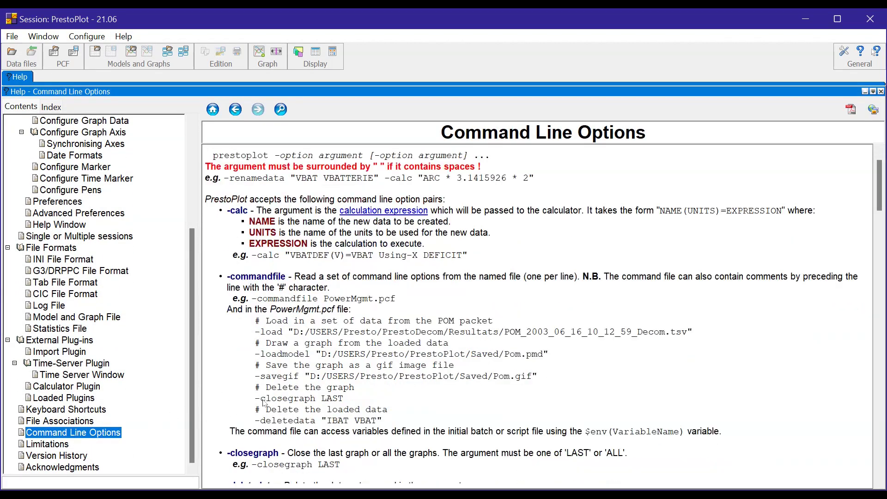
{"action": "scroll", "coordinate": [265, 403], "scroll_direction": "down", "scroll_amount": 5}
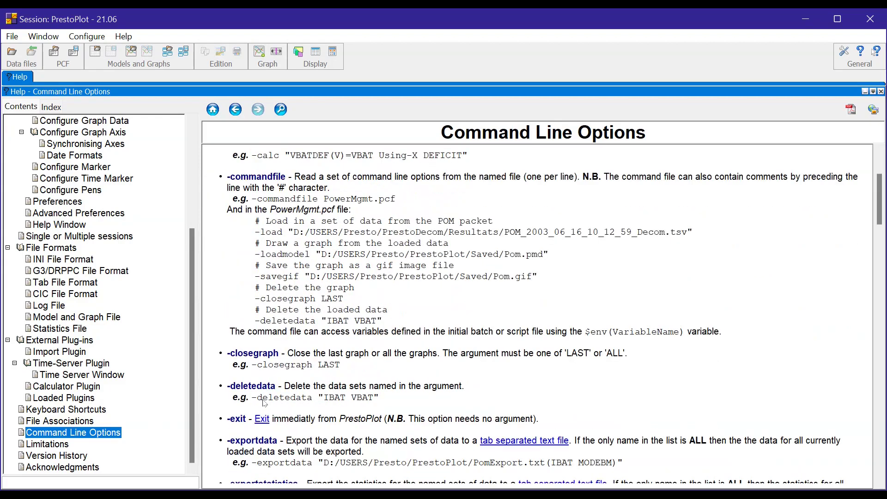
{"action": "scroll", "coordinate": [264, 403], "scroll_direction": "down", "scroll_amount": 2}
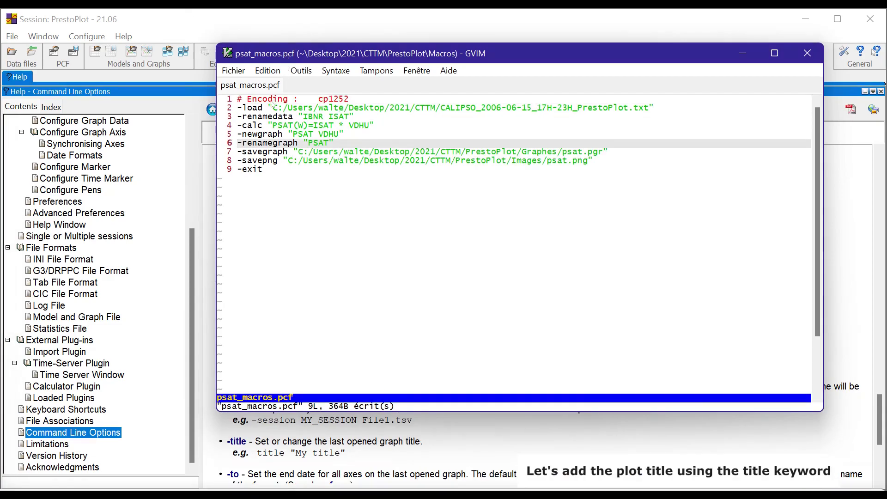
In GVIM, add -title "Puissance consommee par CALISTO" after -renamegraph in psat_macros.pcf and make the load, savegraph and savepng paths relative, starting with "./".
{"action": "key", "text": "p"}
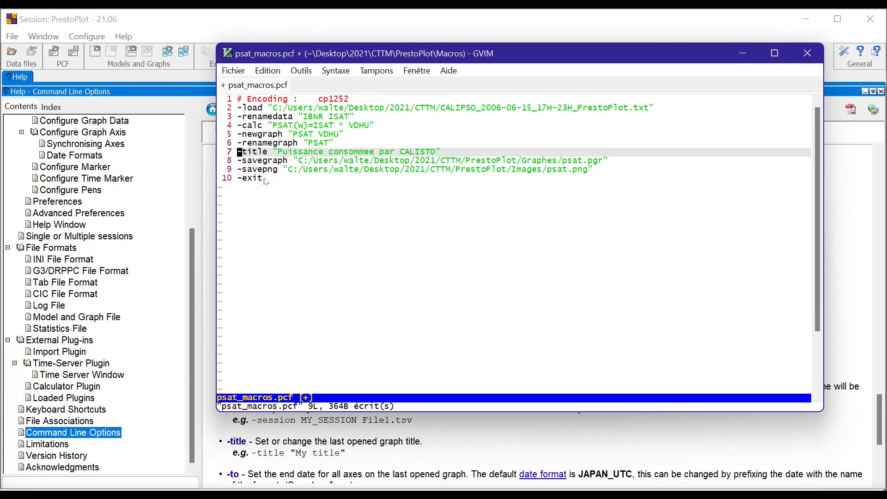
{"action": "key", "text": "u"}
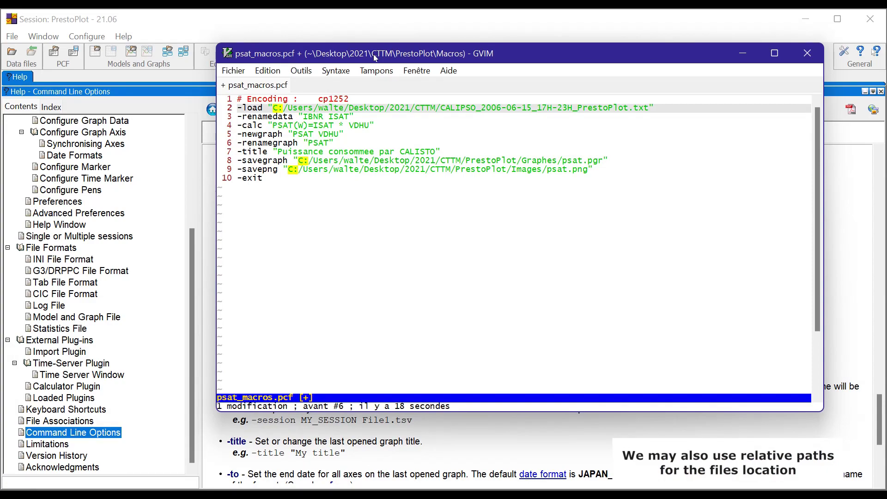
{"action": "key", "text": "ctrl+r"}
{"action": "key", "text": "ctrl+r"}
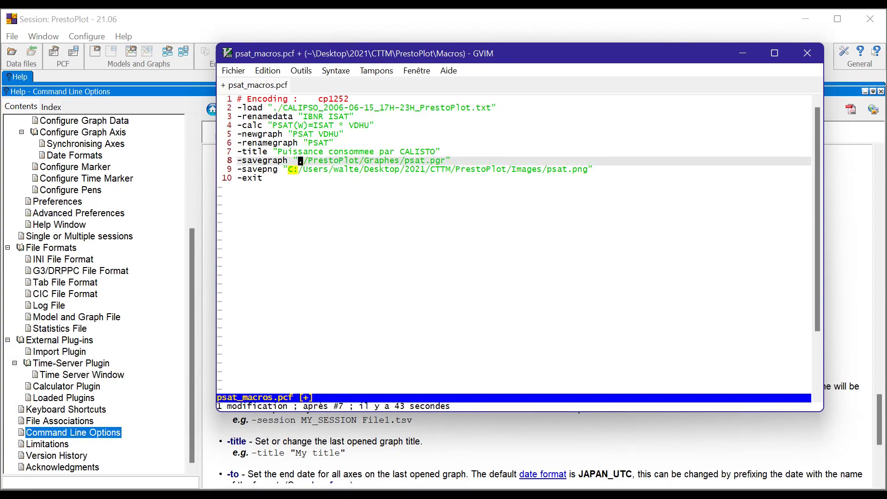
{"action": "key", "text": "ctrl+r"}
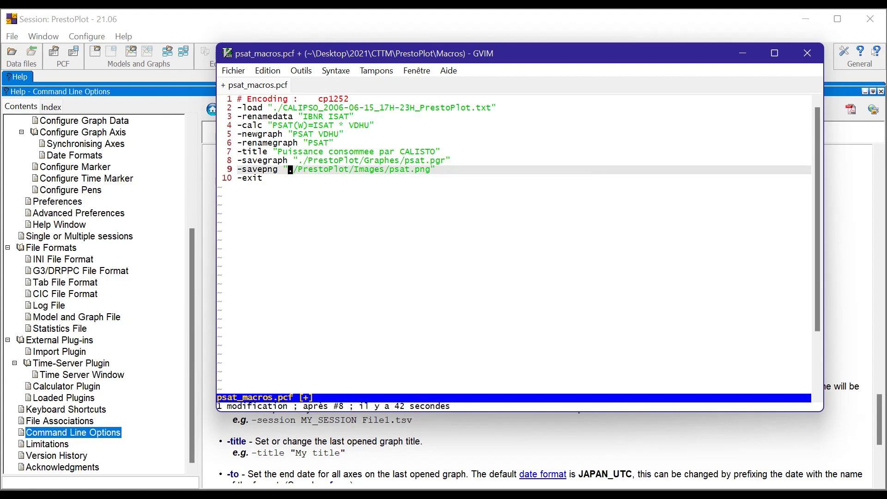
Append size=1920x1080 to the psat.png export command and correct the satellite name in the title to CALIPSO.
{"action": "key", "text": "u"}
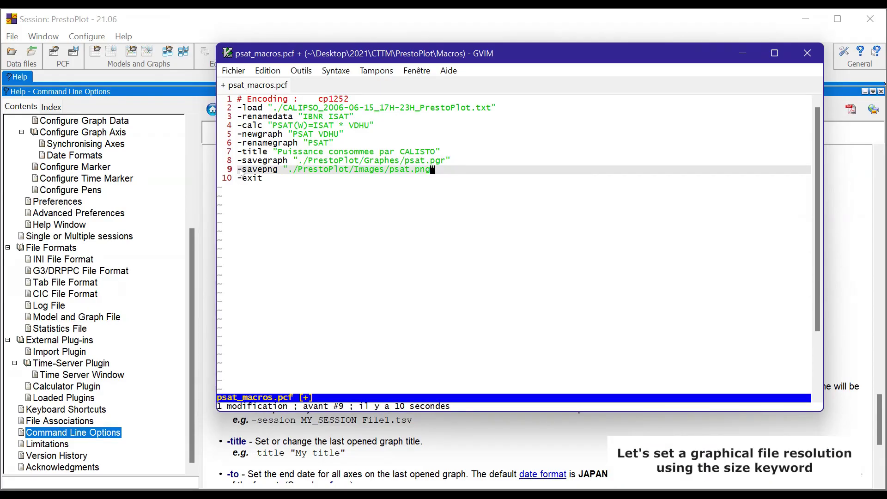
{"action": "key", "text": "ctrl+r"}
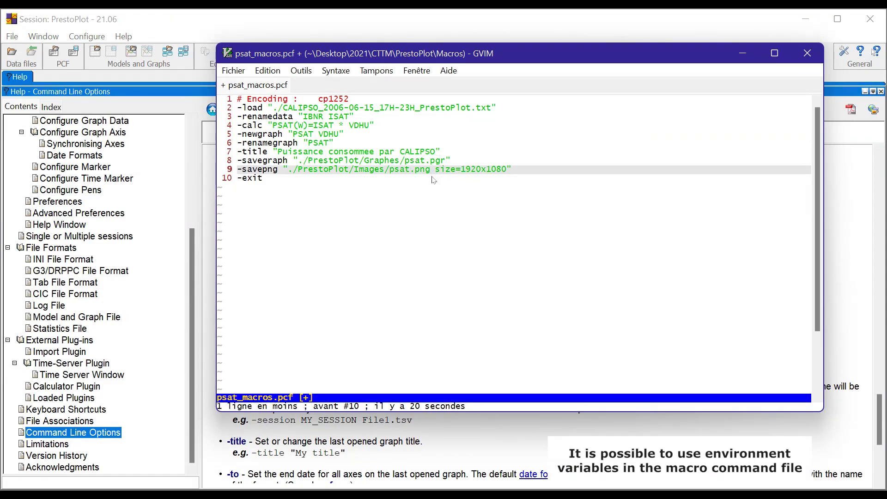
Declare -set "satellite = CALIPSO" under a "# DECLARE VARIABLES" comment, and use ${satellite} in the title of a block commented "# FIRST GRAPH : POWER".
{"action": "key", "text": "g"}
{"action": "key", "text": "g"}
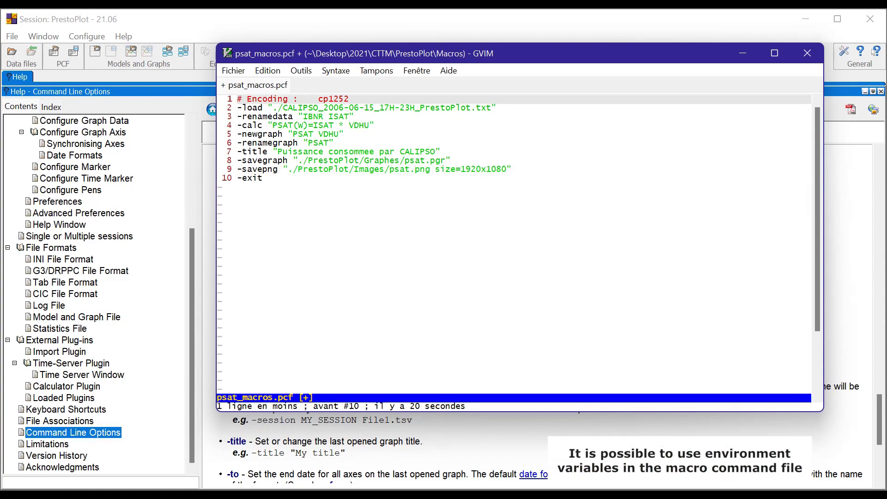
{"action": "key", "text": "p"}
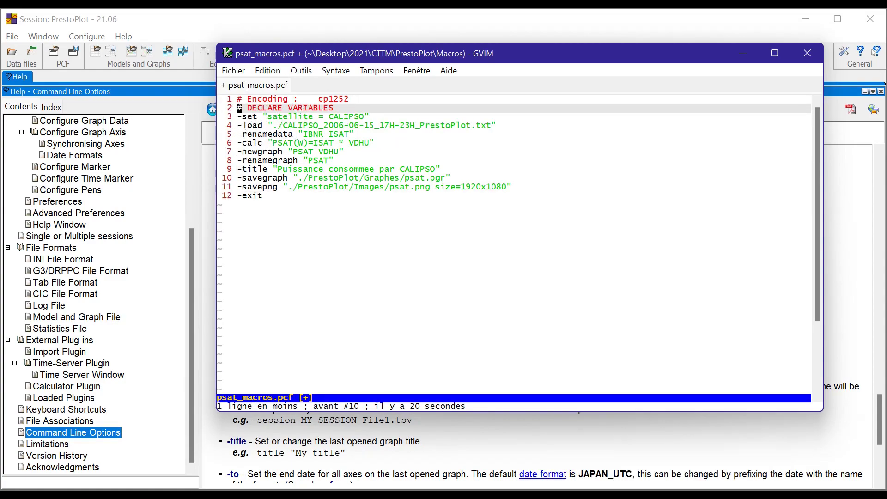
{"action": "type", "text": ":w"}
{"action": "key", "text": "Return"}
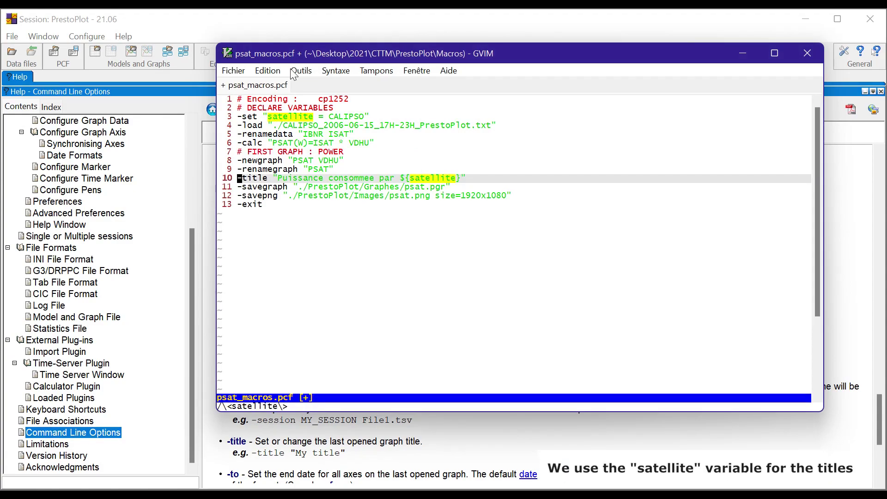
Add a "# SECOND GRAPH: INTENSITY" block before -exit for ISAT, titled "Comportement de la batterie de ${satellite}", with isat.pgr and 1920x1080 isat.png outputs.
{"action": "key", "text": "Down"}
{"action": "key", "text": "Down"}
{"action": "key", "text": "Down"}
{"action": "key", "text": "P"}
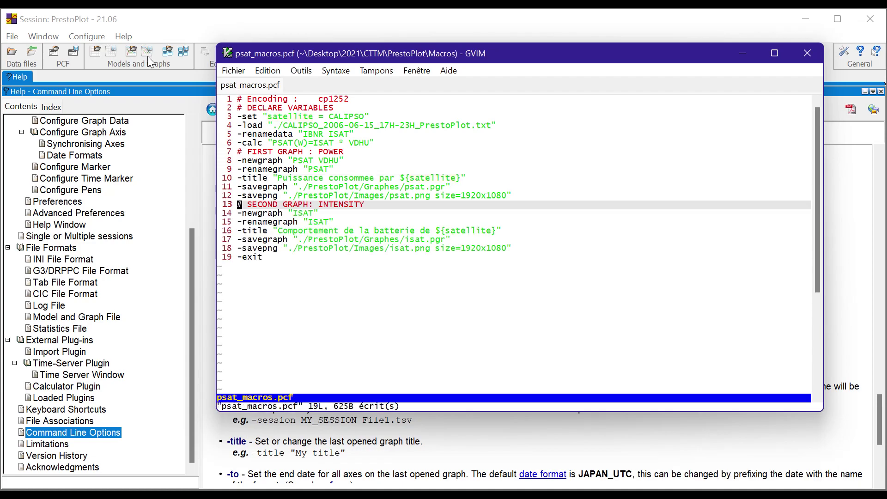
Add a "# THIRD GRAPH: SOLAR CELLS" block for NMOS, titled "Utilisation du generateur solaire de ${satellite}", with nmos.pgr and 1920x1080 nmos.png outputs.
{"action": "key", "text": "u"}
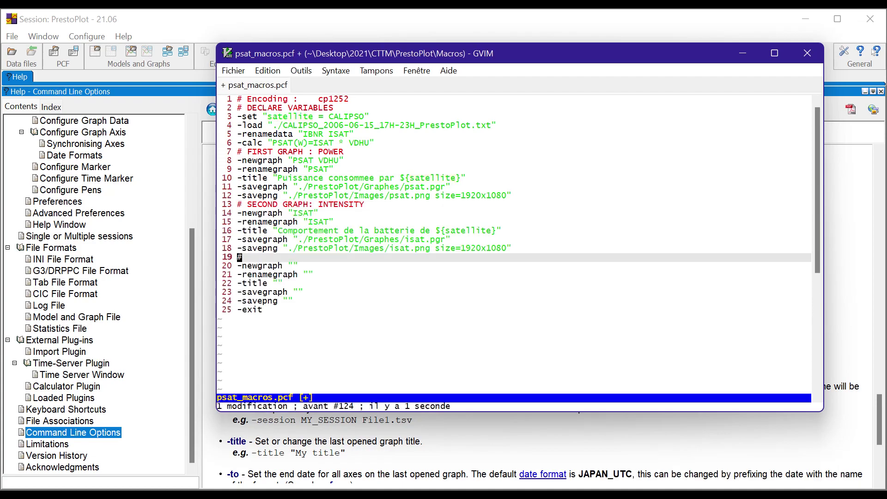
{"action": "key", "text": "ctrl+r"}
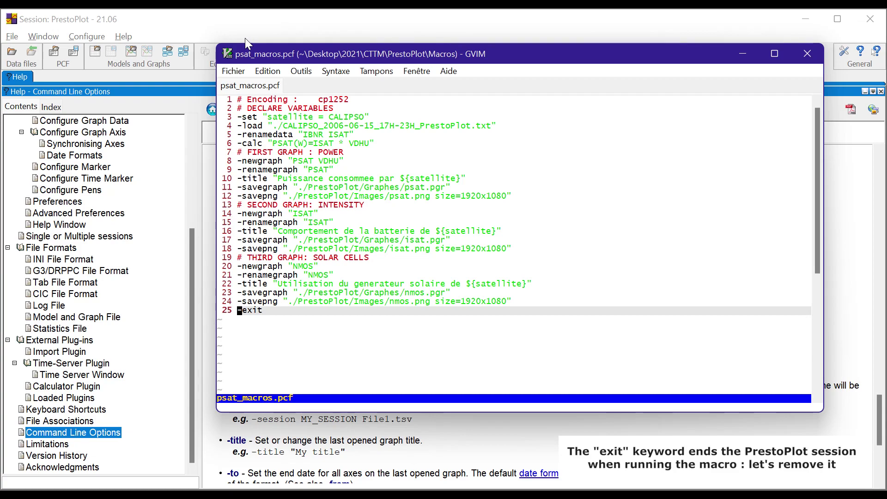
Remove the -exit command from the end of the macro and save psat_macros.pcf.
{"action": "key", "text": "d"}
{"action": "key", "text": "d"}
{"action": "key", "text": "ctrl+s"}
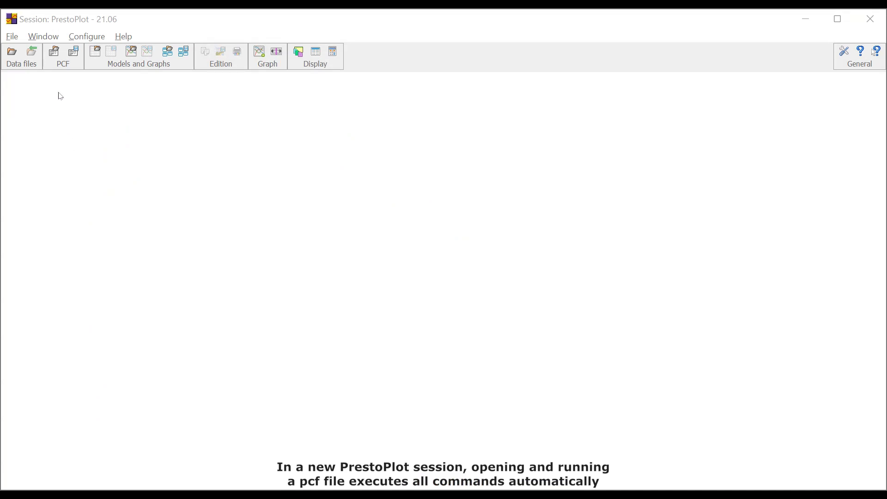
Open and run the psat_macros command file in a new PrestoPlot session and tile the data set and graph windows across.
{"action": "left_click", "coordinate": [54, 52]}
{"action": "left_click", "coordinate": [272, 238]}
{"action": "double_click", "coordinate": [273, 238]}
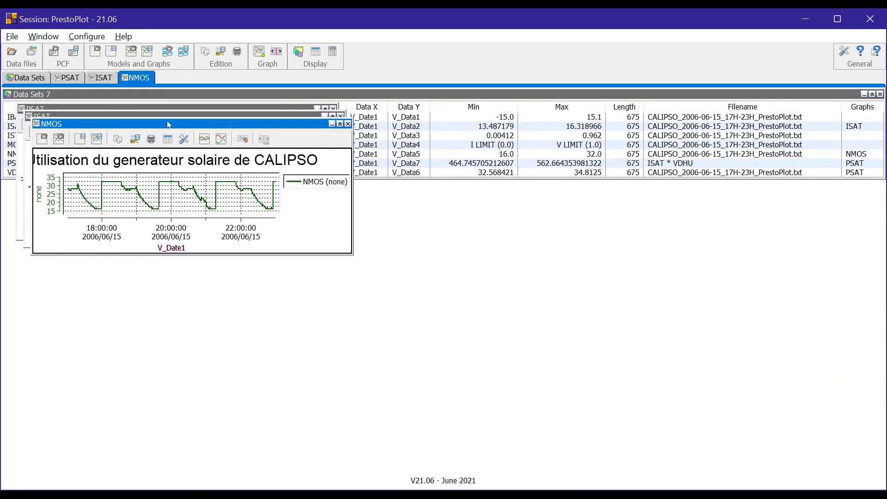
{"action": "left_click", "coordinate": [55, 38]}
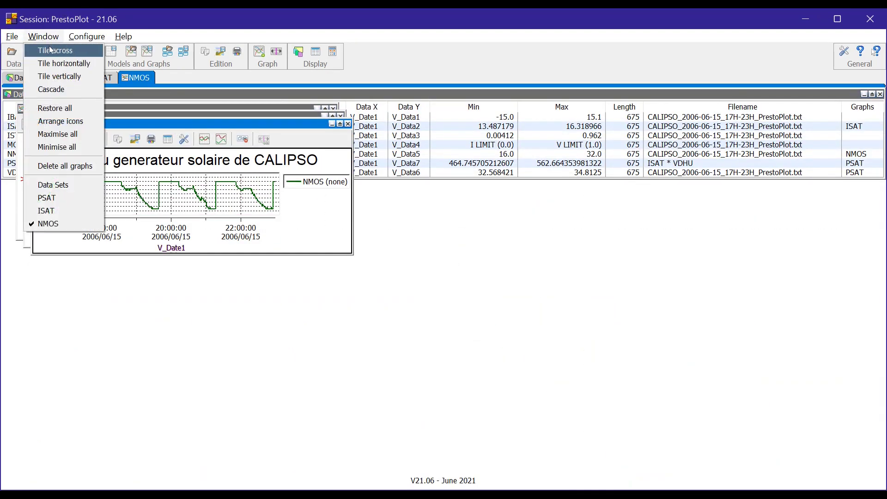
{"action": "left_click", "coordinate": [51, 50]}
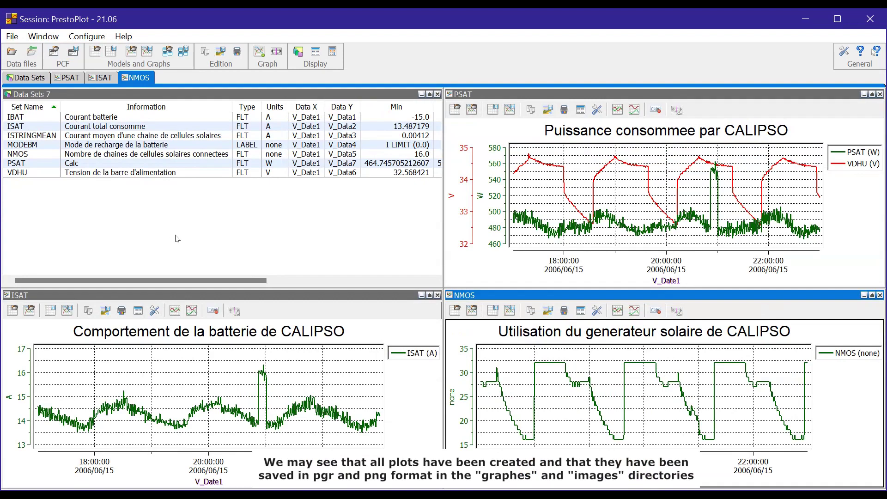